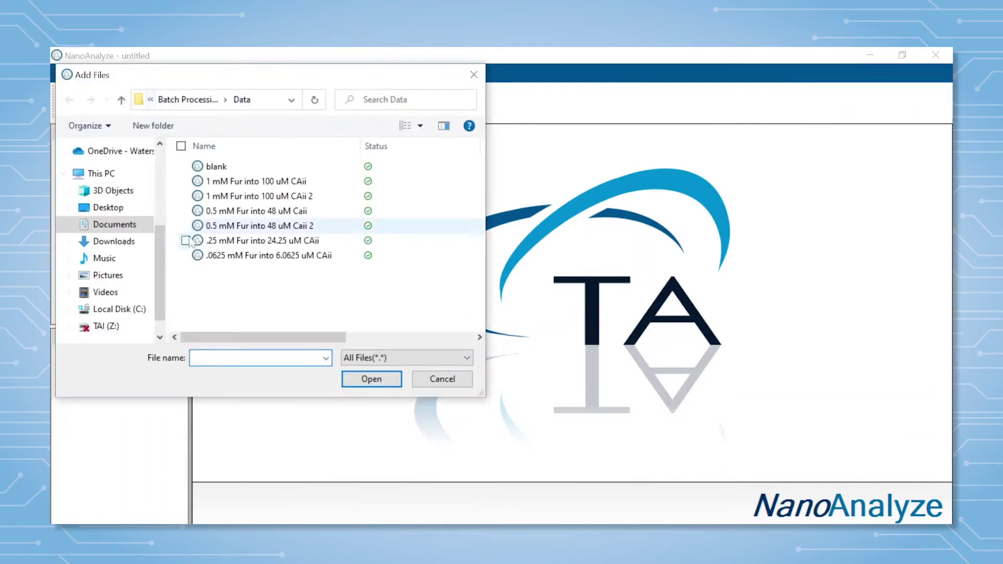
Load the seven files and add the six Fur titrations, excluding the blank, to ITC Batch 1.
{"action": "left_click", "coordinate": [368, 377]}
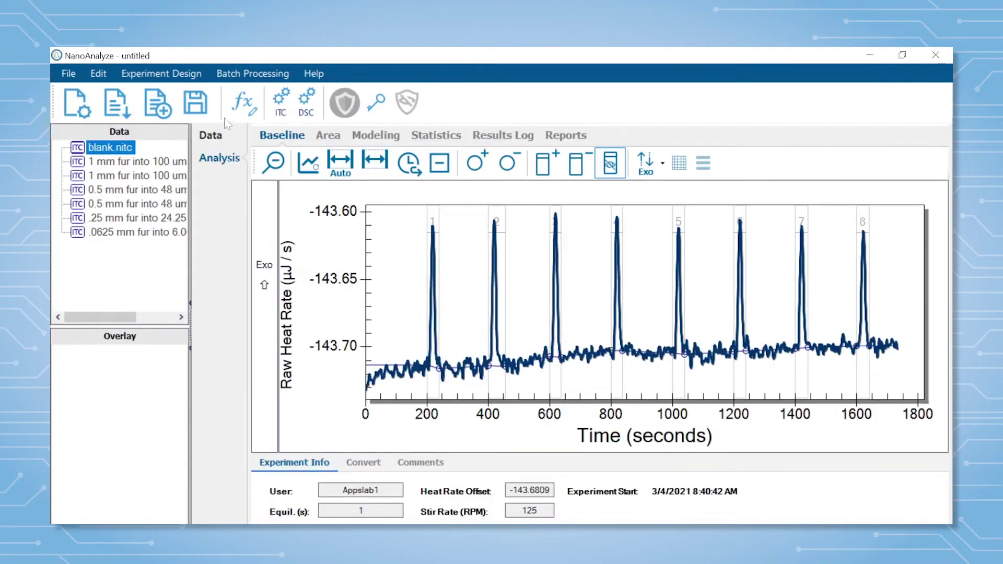
{"action": "left_click", "coordinate": [280, 101]}
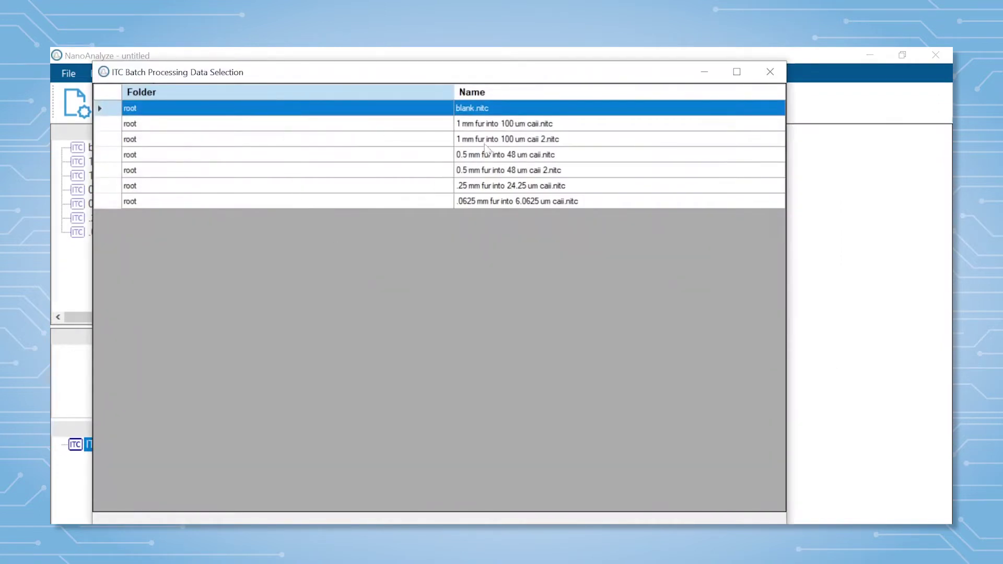
{"action": "left_click_drag", "start_coordinate": [499, 130], "coordinate": [496, 201]}
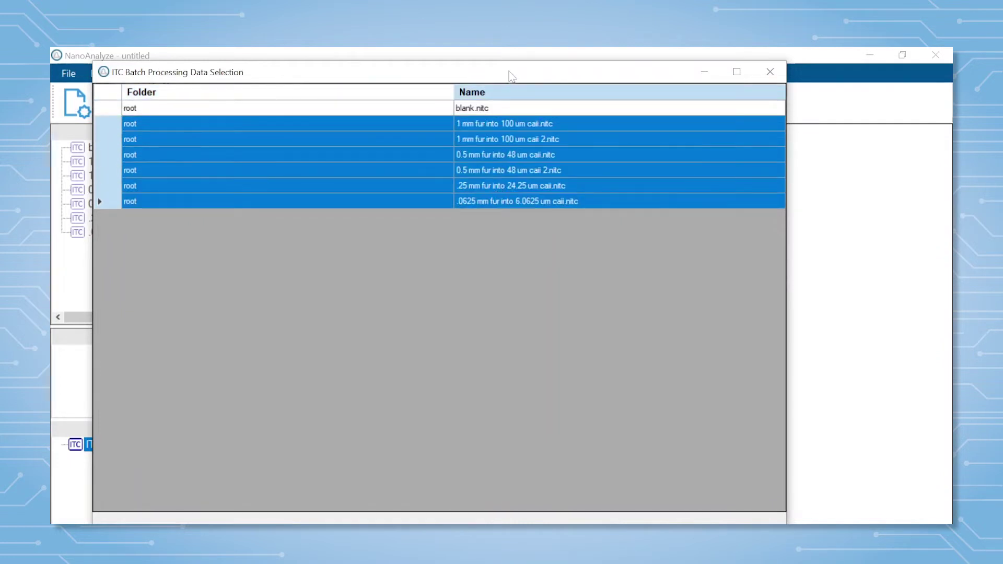
{"action": "left_click_drag", "start_coordinate": [508, 66], "coordinate": [522, 99]}
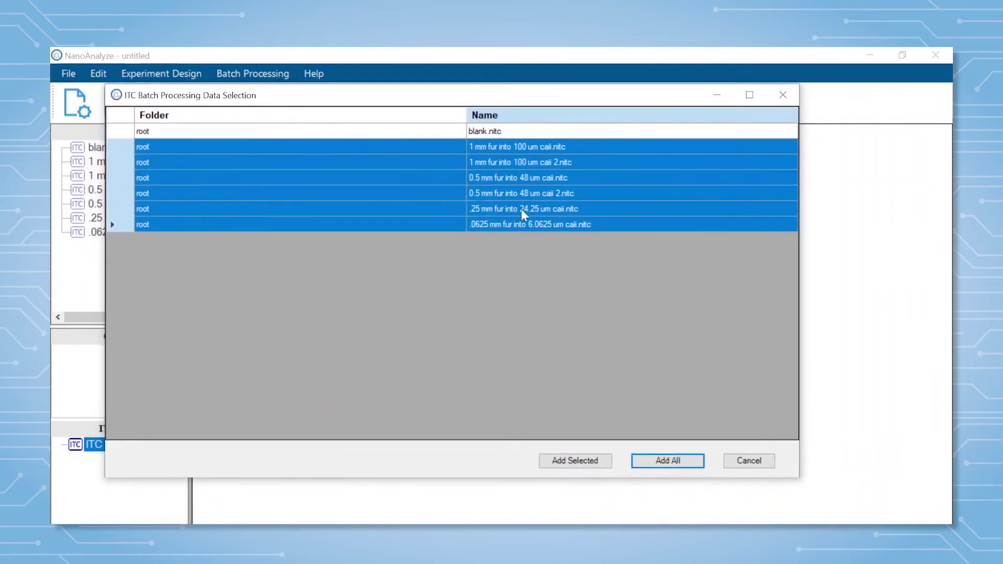
{"action": "left_click", "coordinate": [591, 463]}
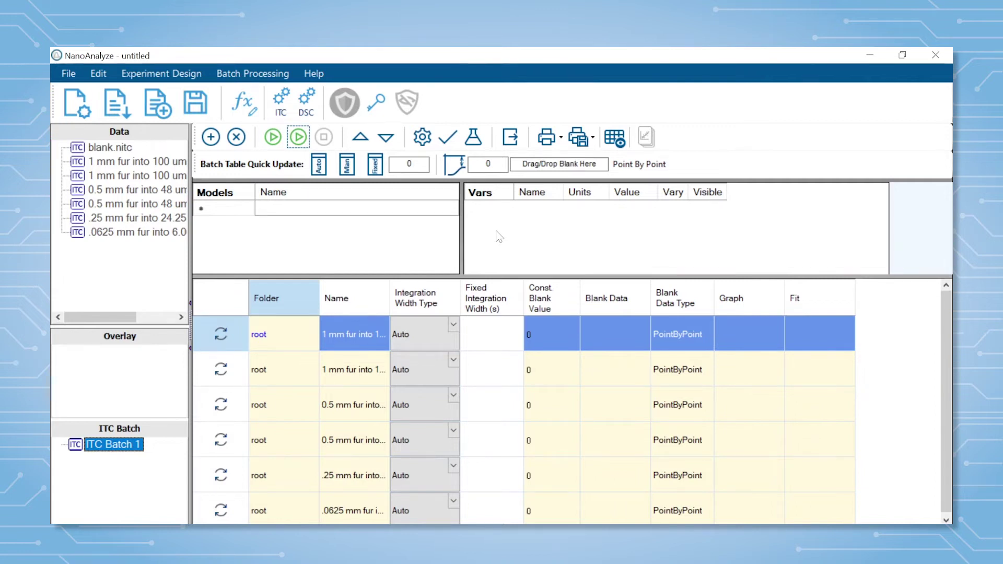
Enter 0.0725 mM syringe, 0.0060625 mM cell, 185 µL and 25 °C for the .0625 mM titration.
{"action": "left_click", "coordinate": [472, 137]}
{"action": "left_click", "coordinate": [147, 339]}
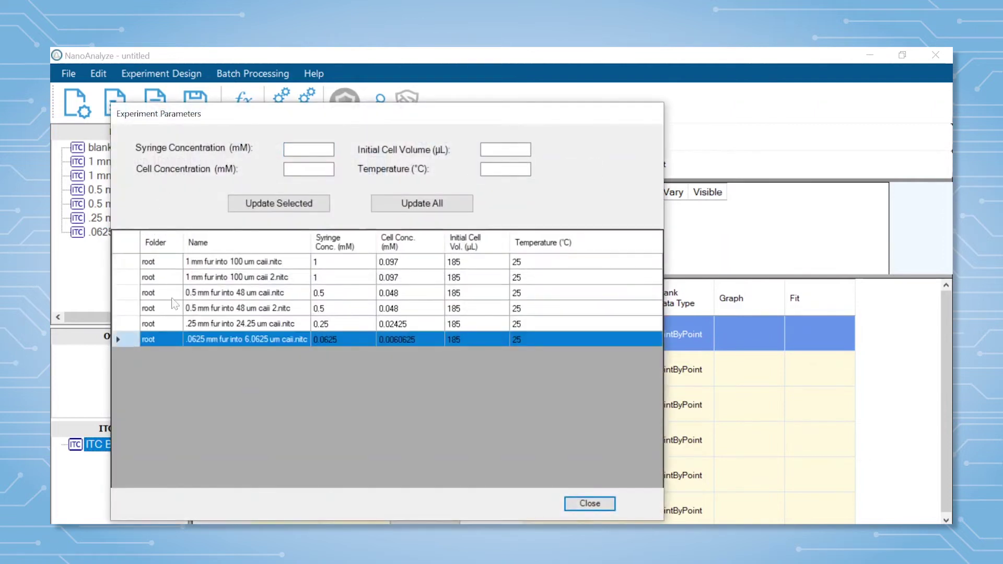
{"action": "type", "text": "0.0725"}
{"action": "left_click", "coordinate": [309, 169]}
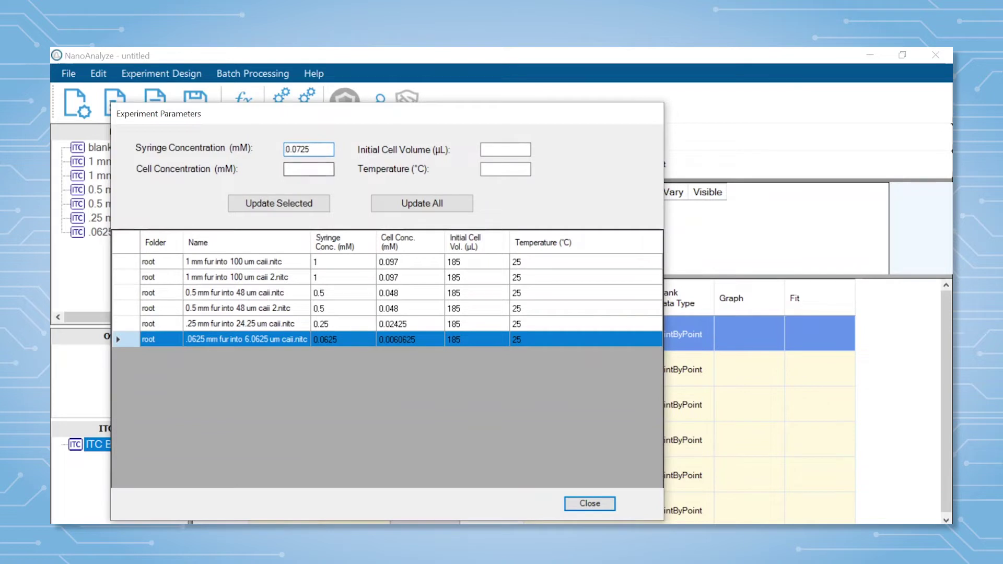
{"action": "type", "text": "0.0060625"}
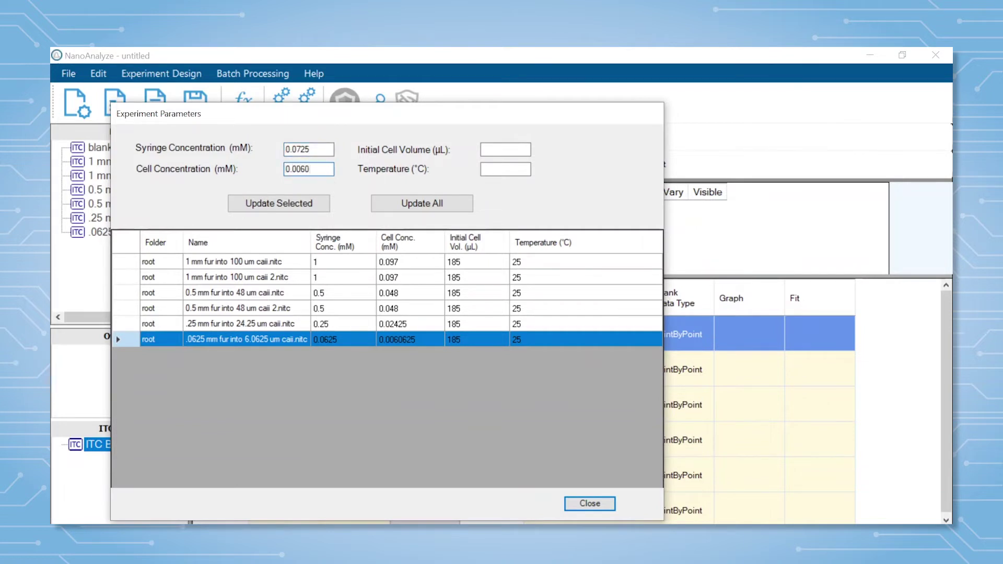
{"action": "left_click", "coordinate": [516, 149]}
{"action": "type", "text": "1"}
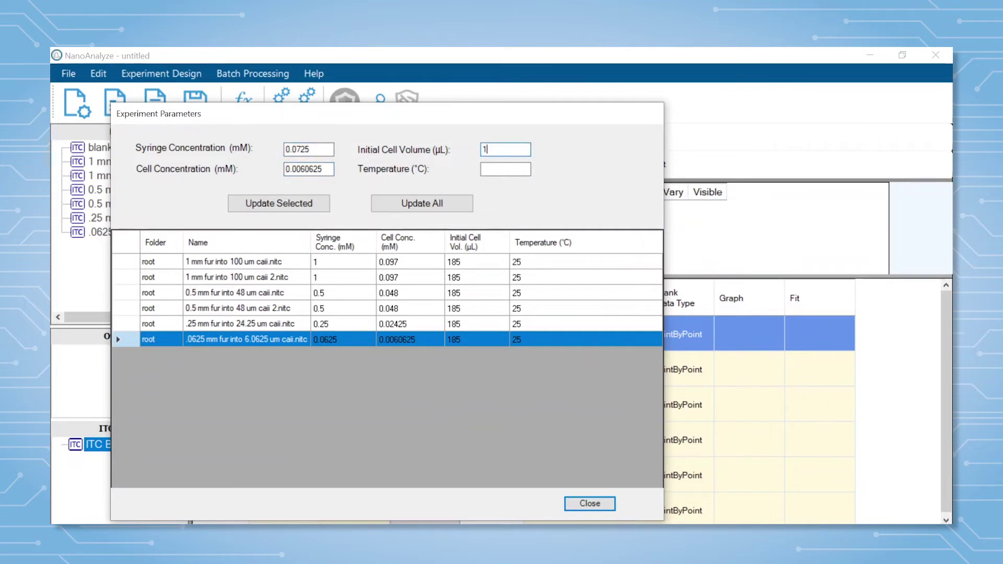
{"action": "type", "text": "85"}
{"action": "left_click", "coordinate": [515, 169]}
{"action": "type", "text": "25"}
{"action": "left_click", "coordinate": [585, 503]}
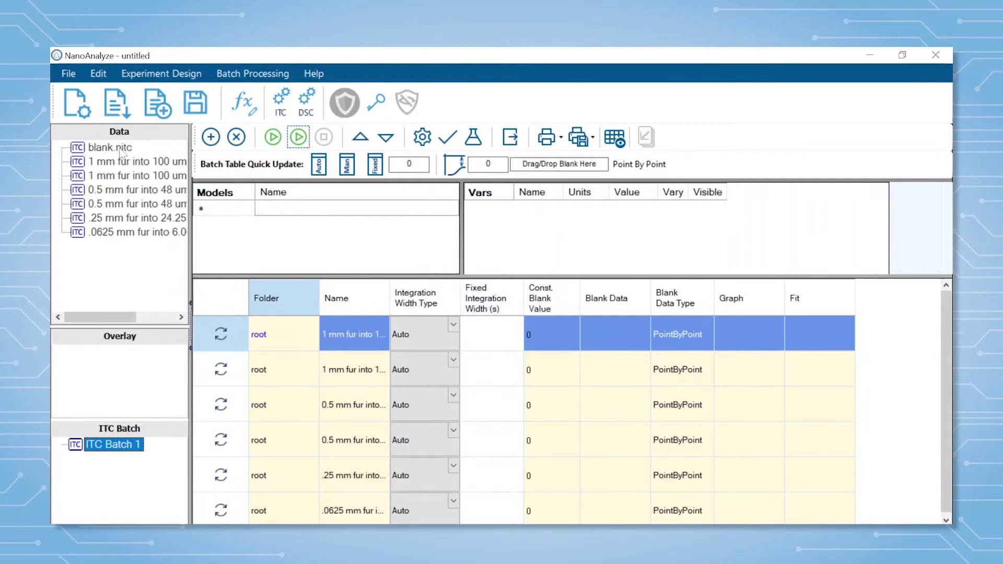
Apply blank.nitc as the Average-type blank to all six batch titrations.
{"action": "left_click_drag", "start_coordinate": [117, 152], "coordinate": [562, 167]}
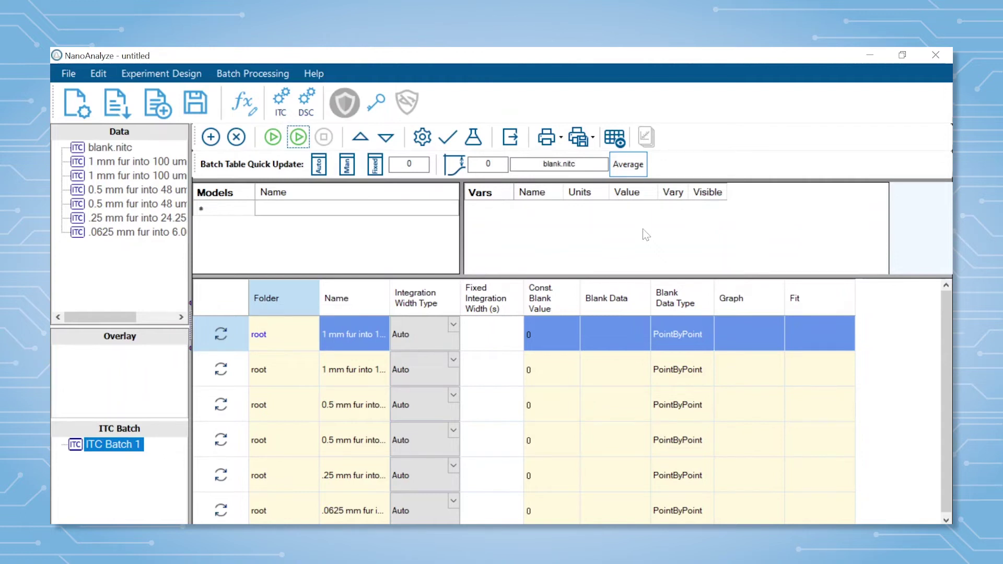
{"action": "left_click", "coordinate": [230, 305]}
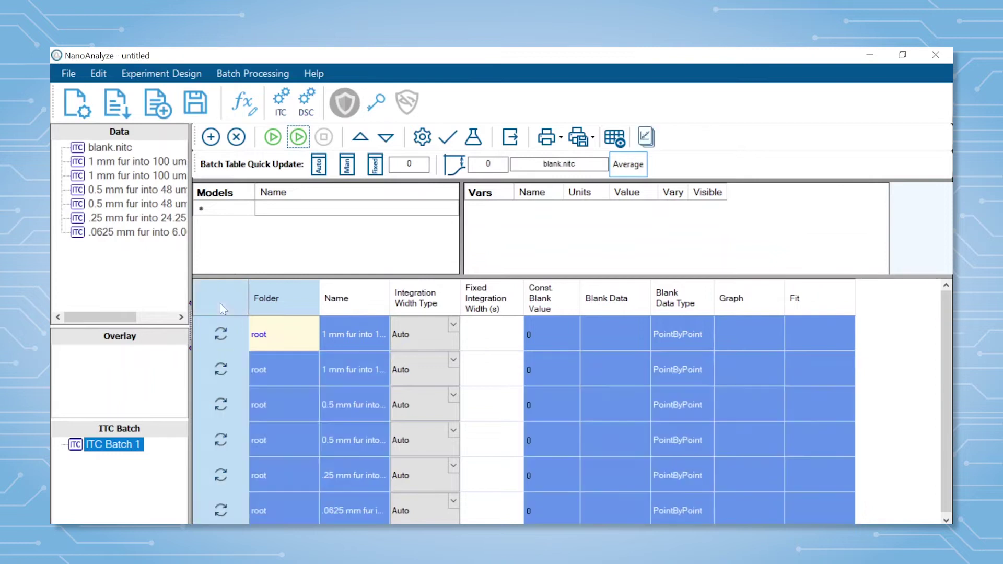
{"action": "left_click", "coordinate": [457, 170]}
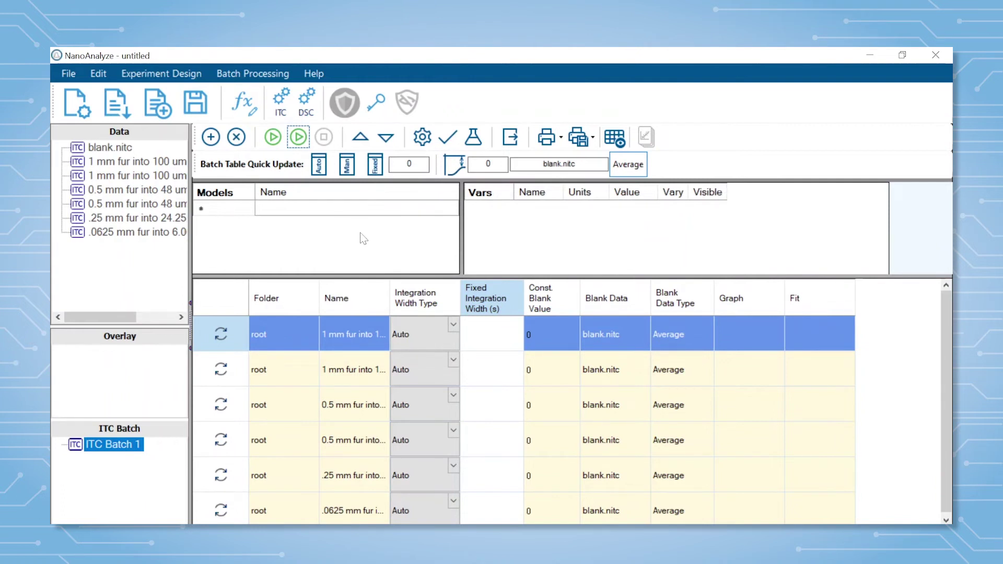
Fit all six titrations with Blank (constant) and Independent models, giving ΔH -32.85 to -40.27.
{"action": "left_click", "coordinate": [298, 209]}
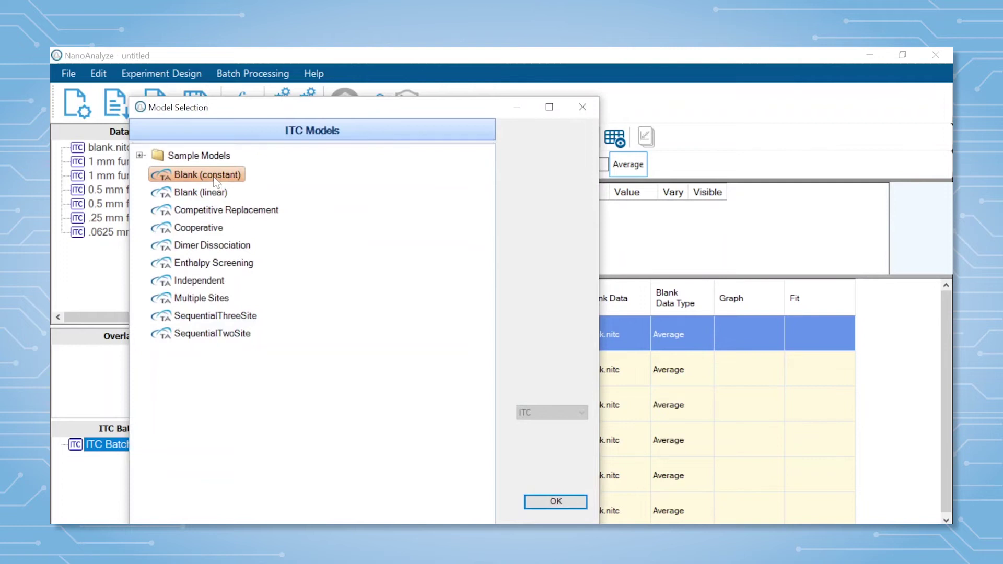
{"action": "left_click", "coordinate": [216, 181]}
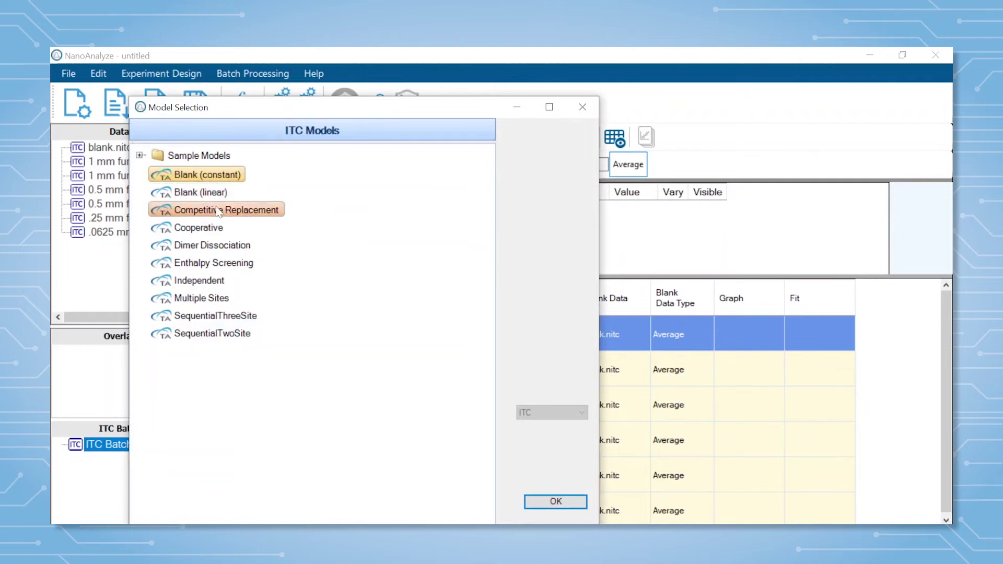
{"action": "left_click", "coordinate": [220, 285]}
{"action": "left_click", "coordinate": [548, 500]}
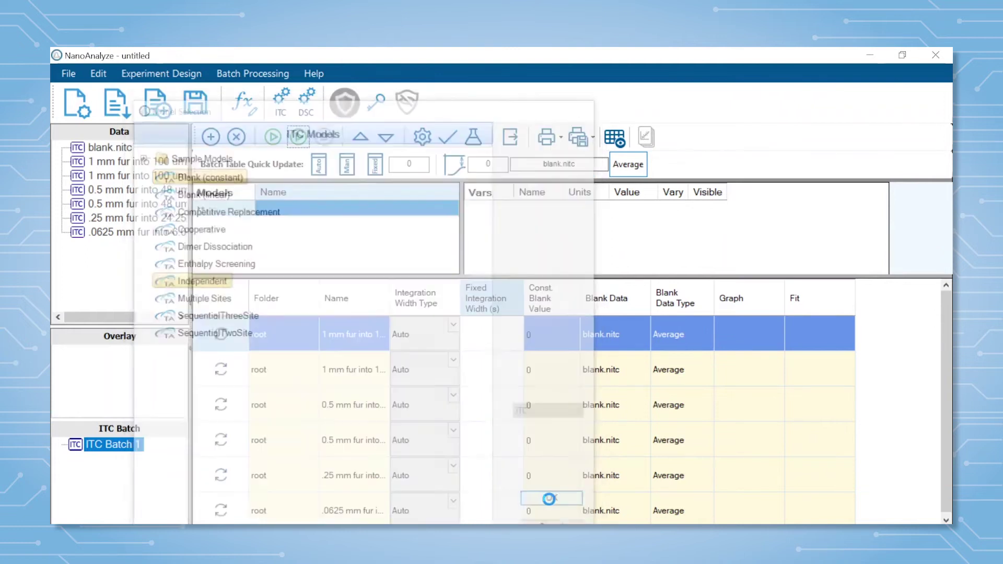
{"action": "left_click", "coordinate": [272, 138]}
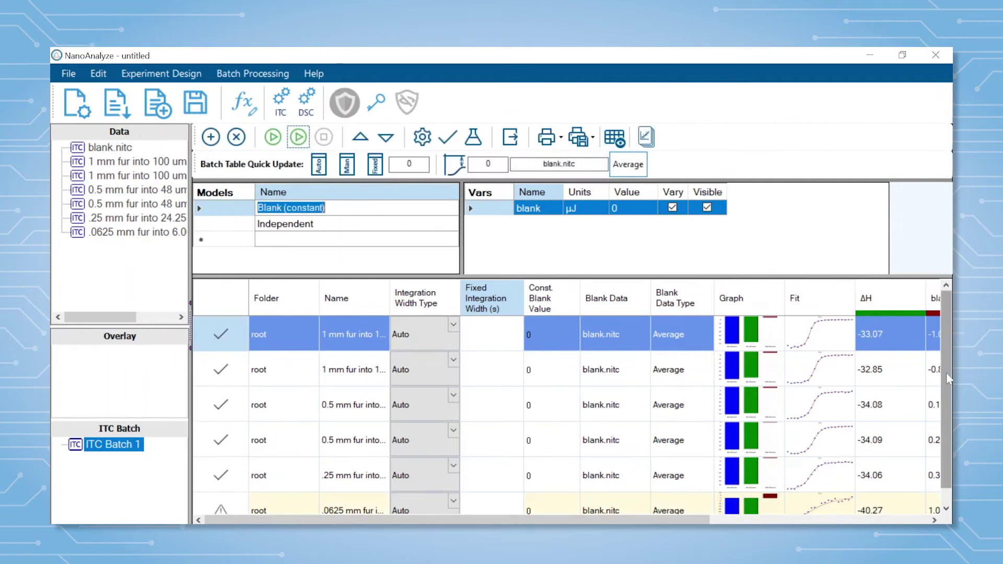
Open the analysis of the flagged .0625 mM titration to view its 20-peak thermogram.
{"action": "scroll", "coordinate": [947, 386], "scroll_direction": "down", "scroll_amount": 1}
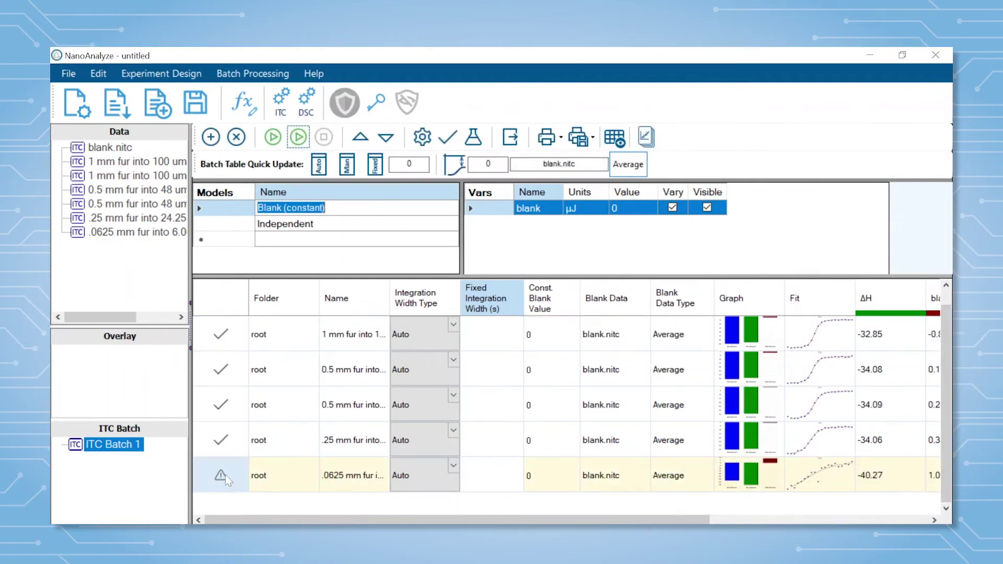
{"action": "mouse_move", "coordinate": [221, 478]}
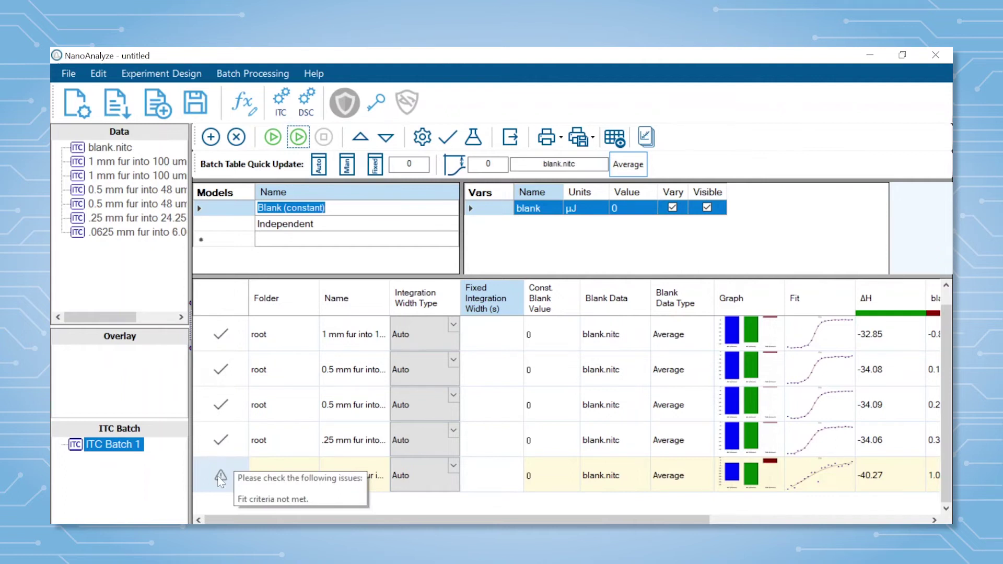
{"action": "mouse_move", "coordinate": [361, 479]}
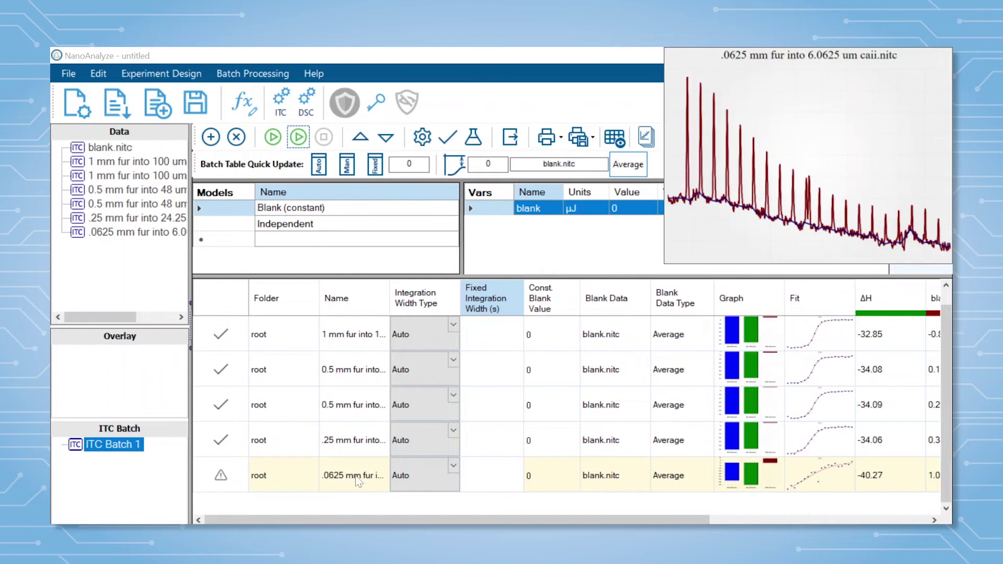
{"action": "right_click", "coordinate": [355, 476]}
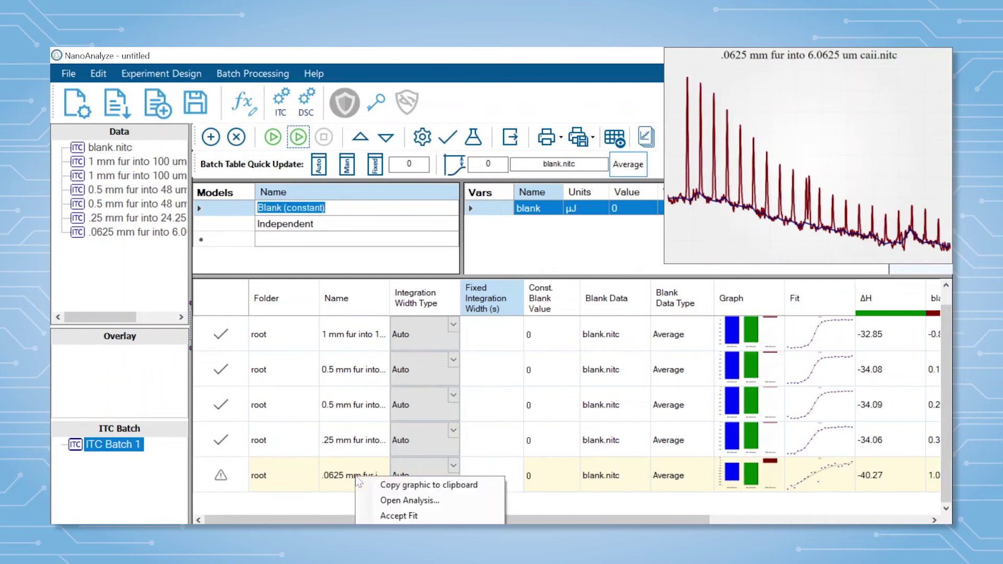
{"action": "left_click", "coordinate": [390, 500]}
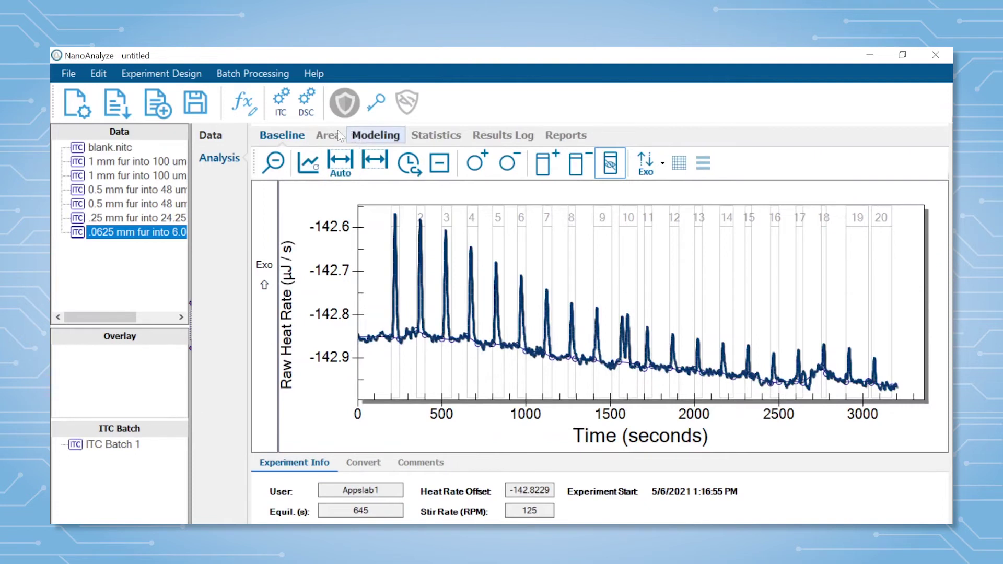
Rerun the .0625 mM fit, getting ΔH -31.11 kJ/mol, n 0.971 and blank 0.65294 µJ.
{"action": "left_click", "coordinate": [369, 137]}
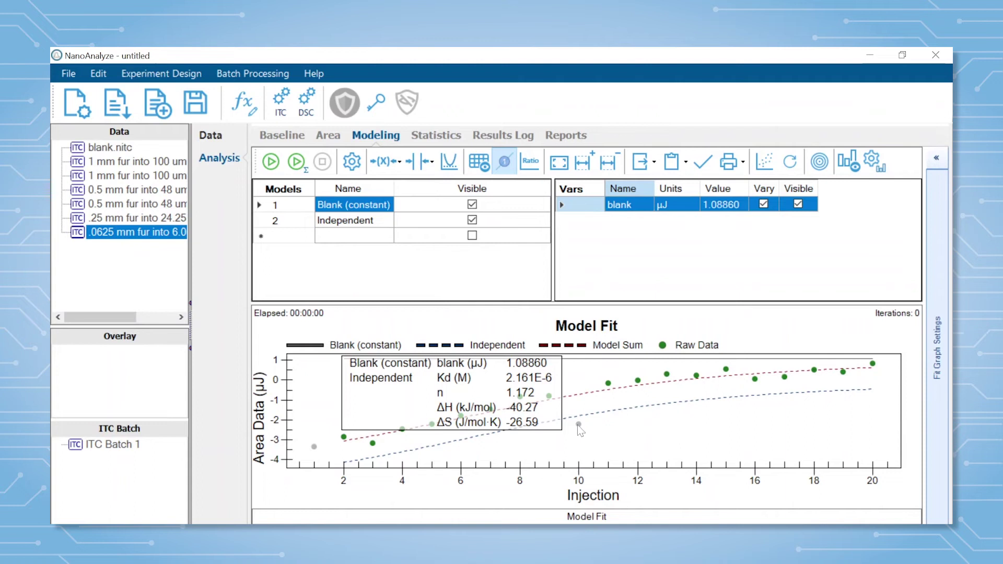
{"action": "left_click", "coordinate": [271, 161]}
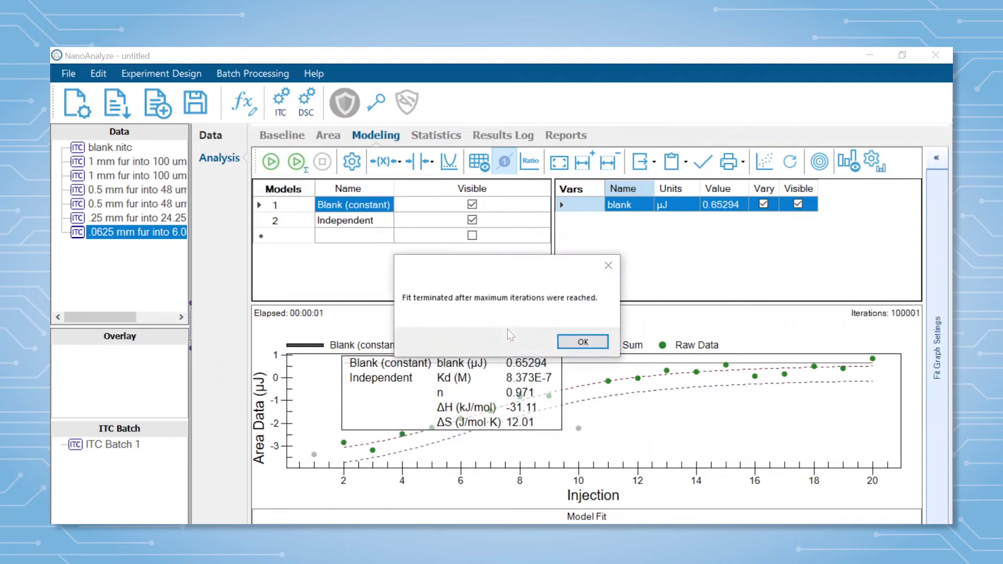
{"action": "left_click", "coordinate": [590, 345]}
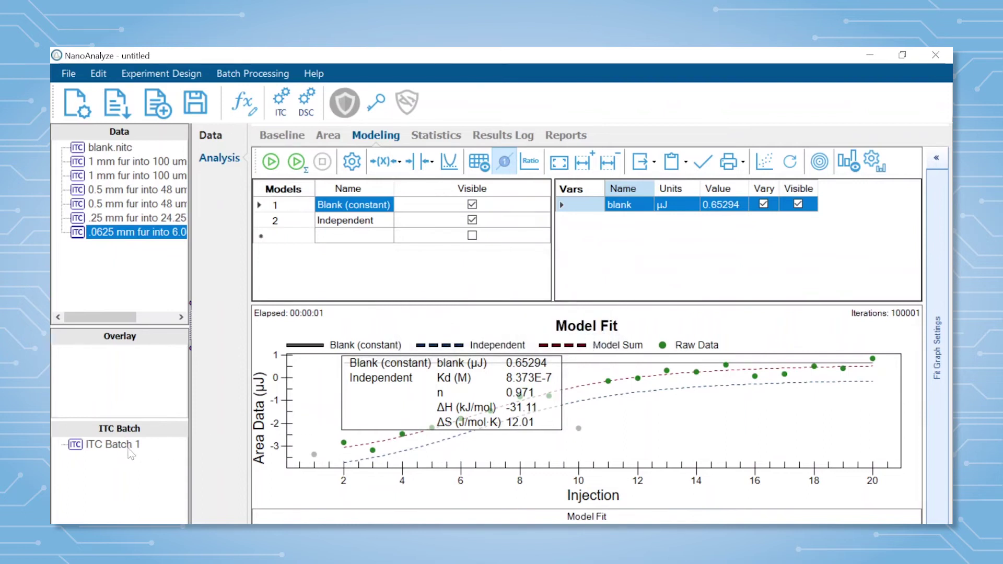
Accept the refitted .0625 mM titration's fit (ΔH -31.11) in the ITC Batch 1 table.
{"action": "left_click", "coordinate": [110, 444]}
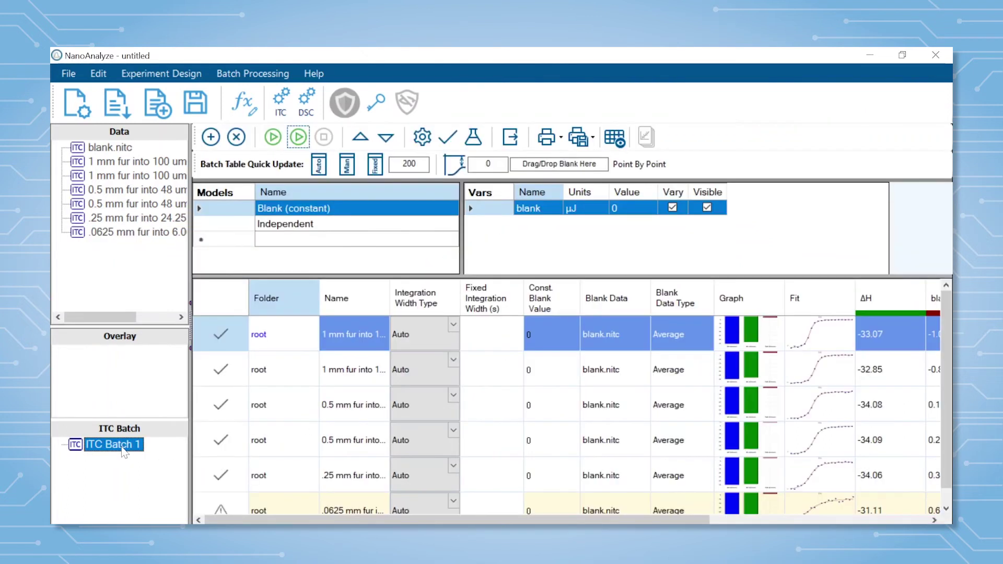
{"action": "left_click_drag", "start_coordinate": [514, 523], "coordinate": [697, 522]}
{"action": "scroll", "coordinate": [673, 477], "scroll_direction": "down", "scroll_amount": 1}
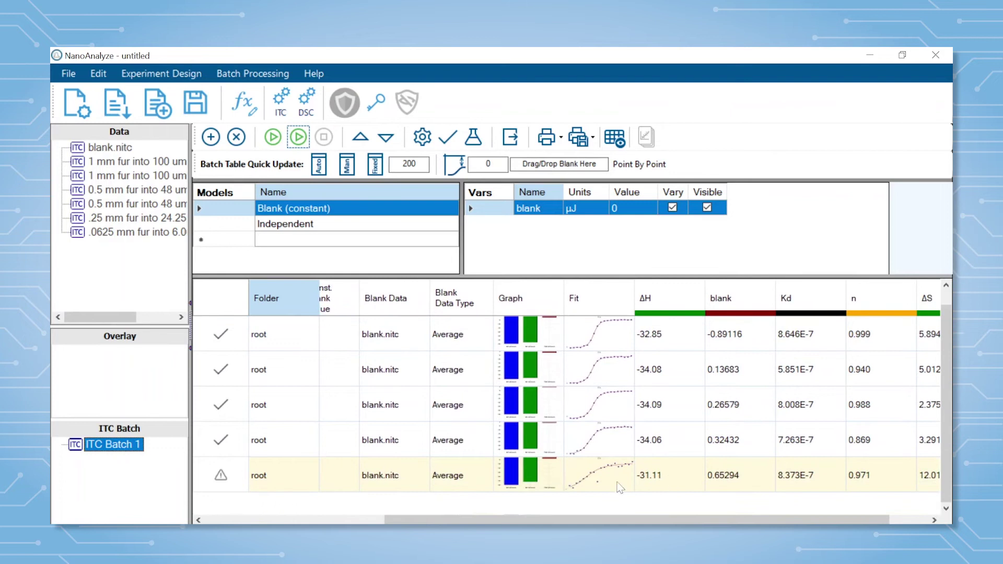
{"action": "right_click", "coordinate": [263, 478]}
{"action": "left_click", "coordinate": [287, 502]}
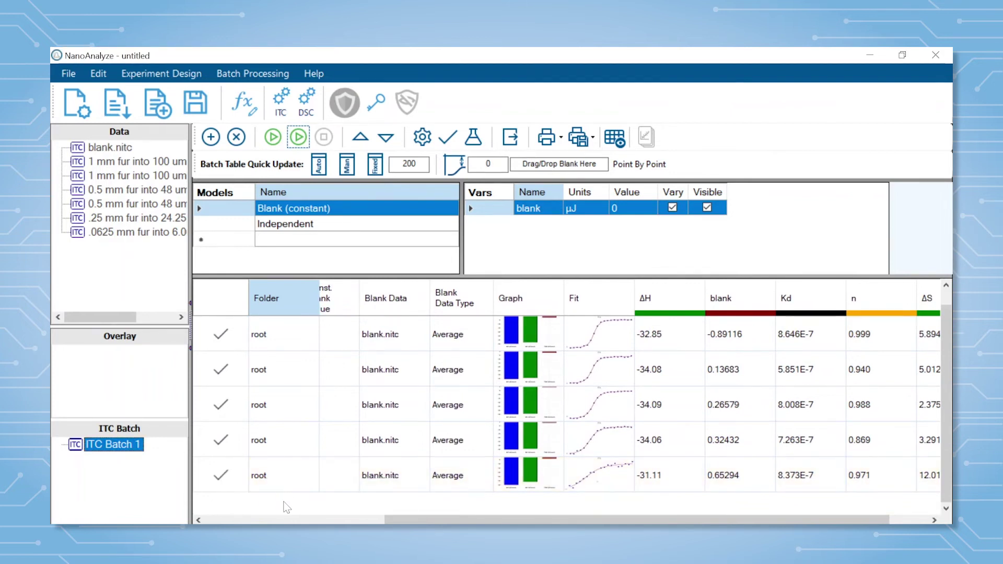
Inspect the actions for row 2's bar graph and fit preview without choosing any.
{"action": "mouse_move", "coordinate": [524, 366]}
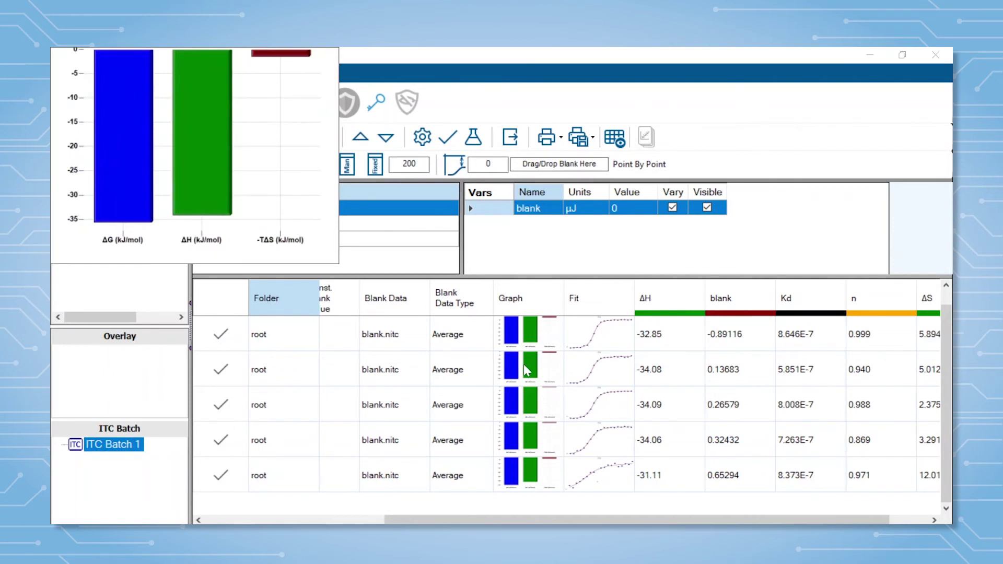
{"action": "right_click", "coordinate": [526, 369]}
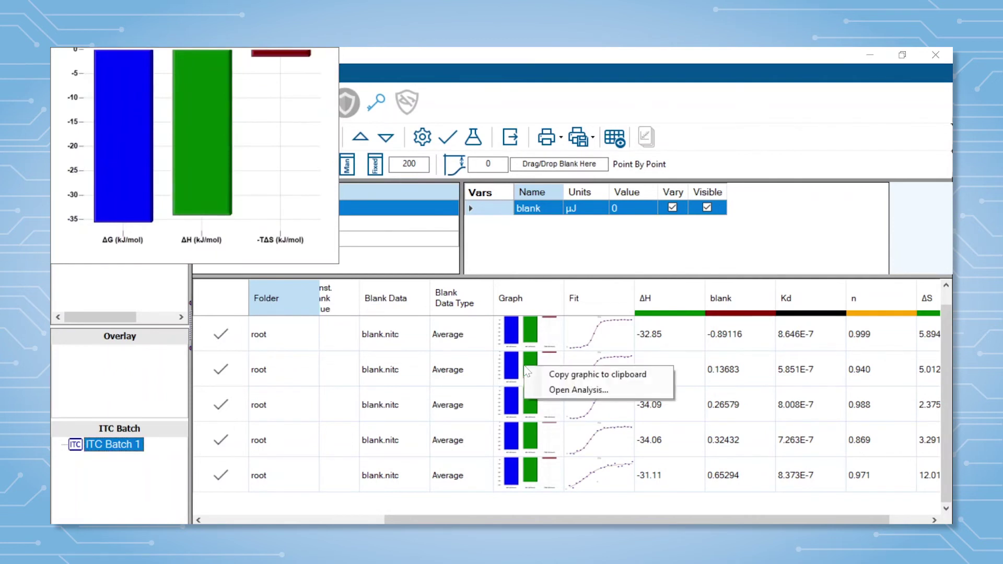
{"action": "left_click", "coordinate": [575, 358]}
{"action": "right_click", "coordinate": [590, 368]}
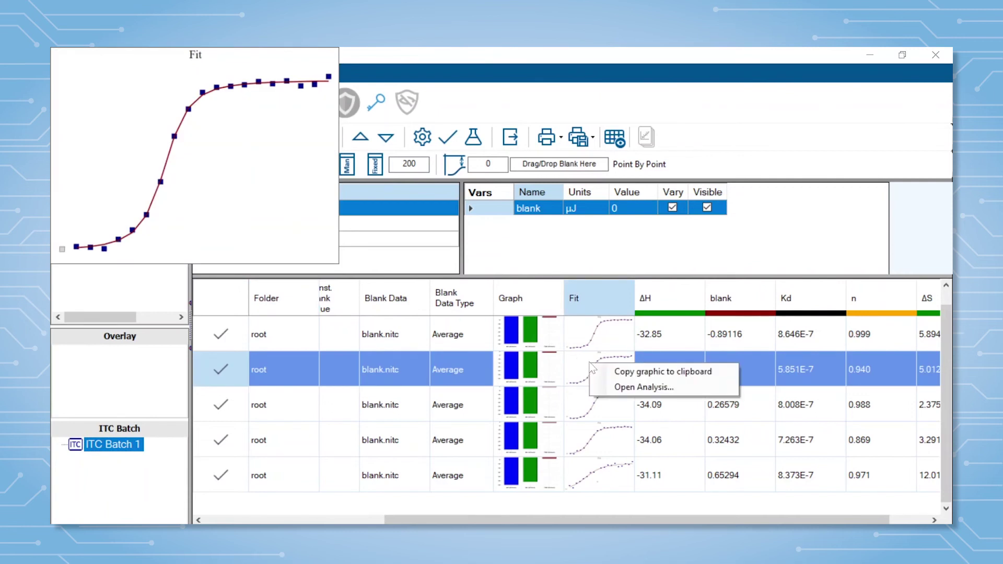
{"action": "left_click", "coordinate": [509, 364]}
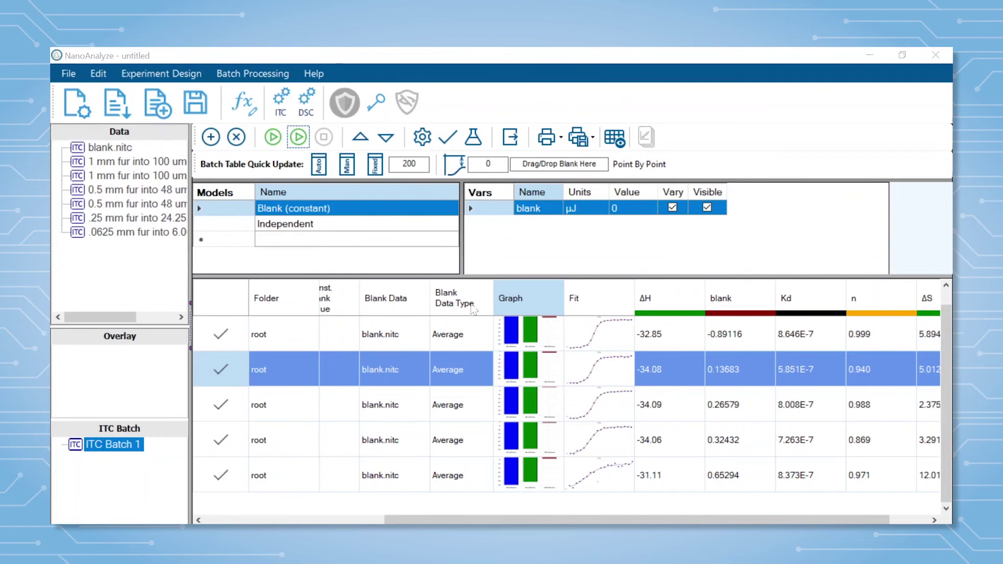
Color the batch bar graphs black for ΔG, light grey for -TΔS and red for ΔH.
{"action": "left_click", "coordinate": [422, 137]}
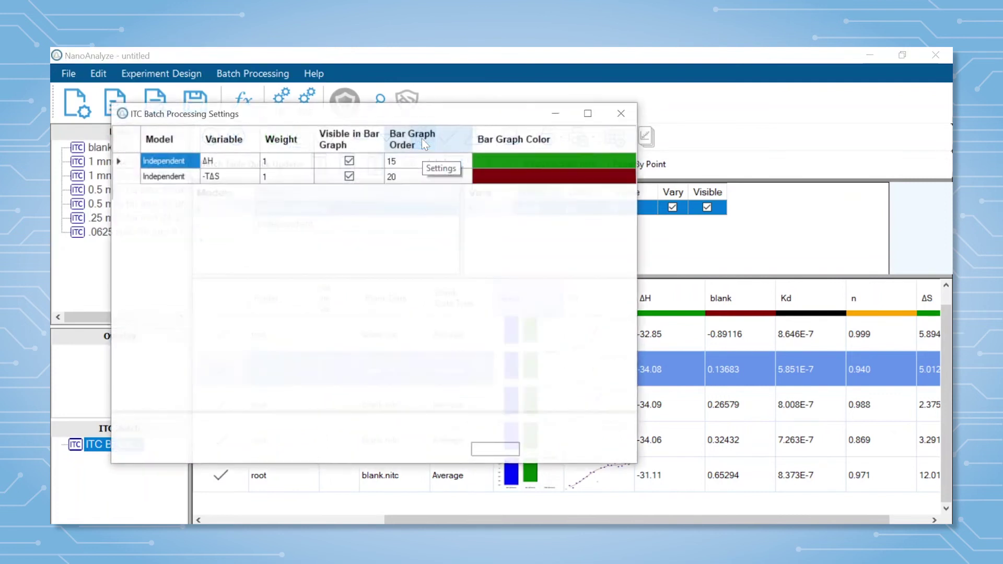
{"action": "left_click", "coordinate": [483, 192]}
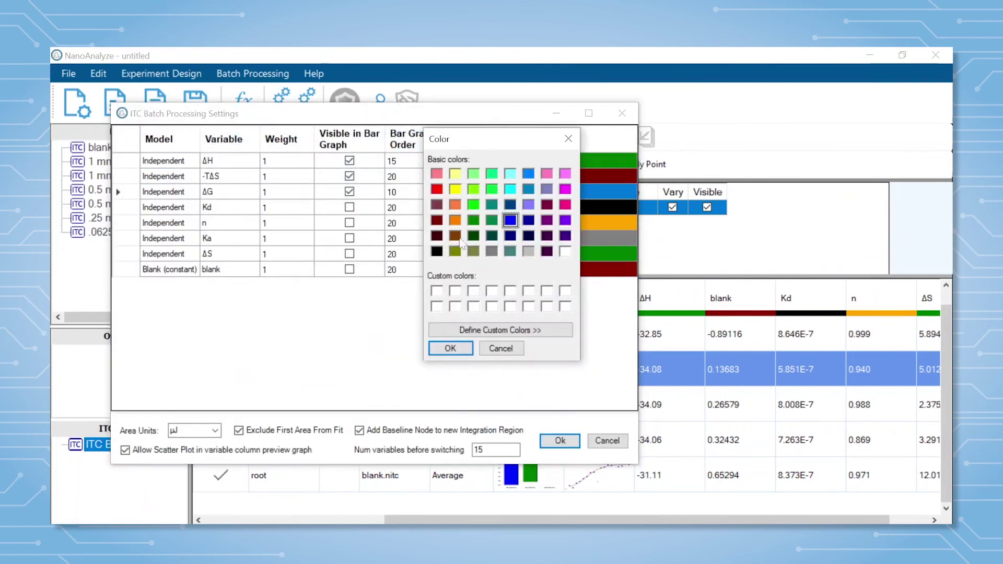
{"action": "left_click", "coordinate": [436, 252]}
{"action": "left_click", "coordinate": [450, 349]}
{"action": "left_click", "coordinate": [505, 177]}
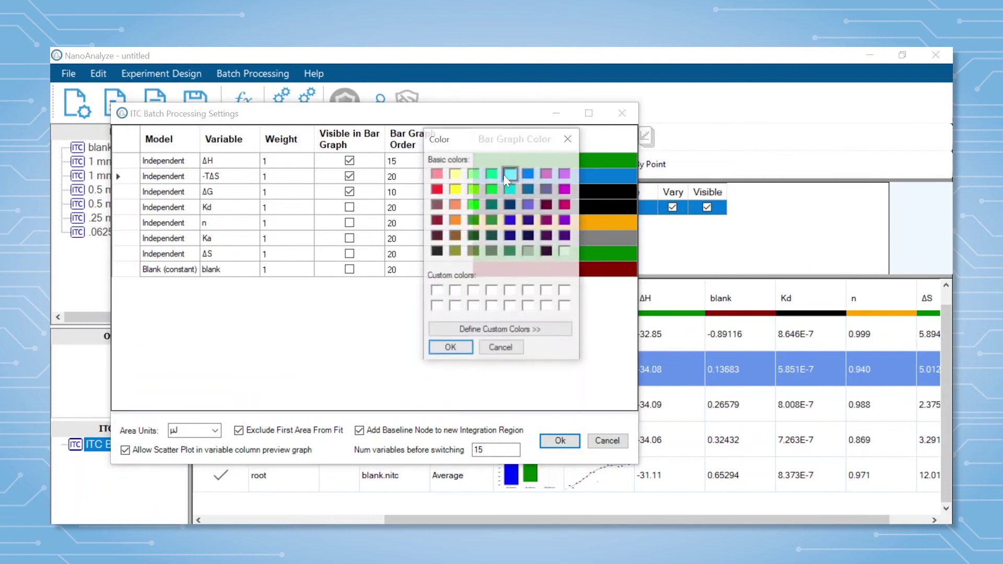
{"action": "left_click", "coordinate": [528, 251]}
{"action": "left_click", "coordinate": [450, 349]}
{"action": "left_click", "coordinate": [527, 161]}
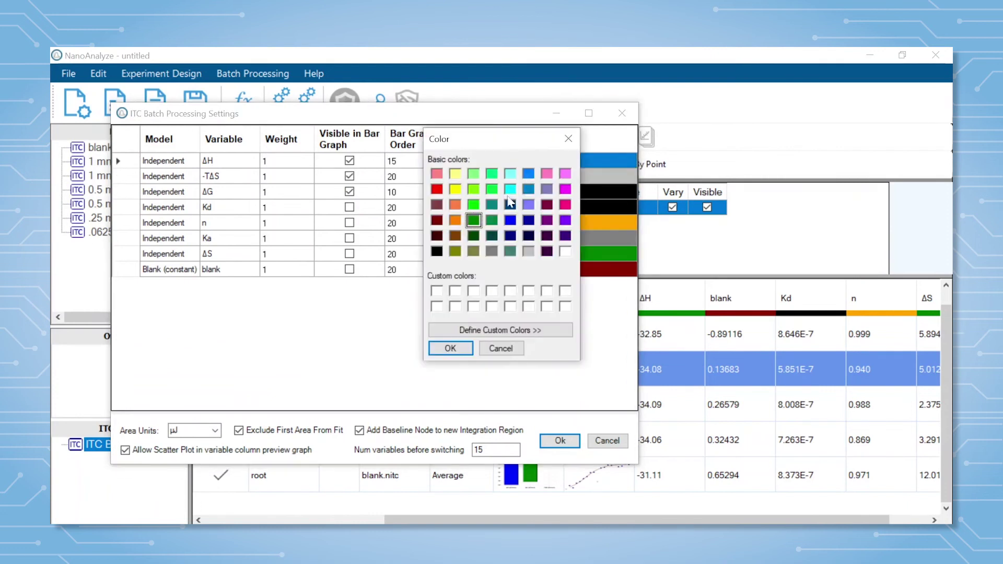
{"action": "left_click", "coordinate": [436, 189]}
{"action": "left_click", "coordinate": [451, 349]}
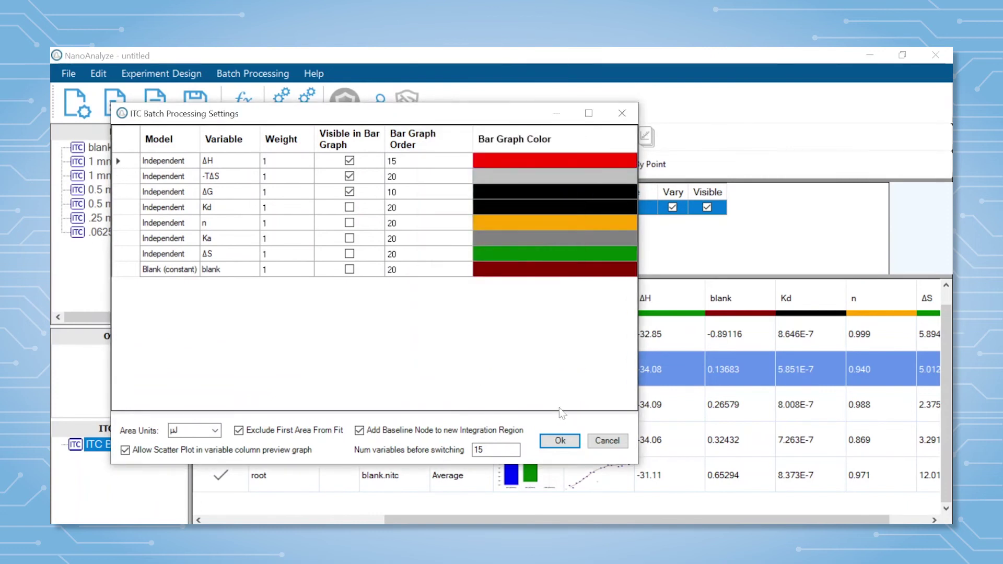
{"action": "left_click", "coordinate": [560, 441]}
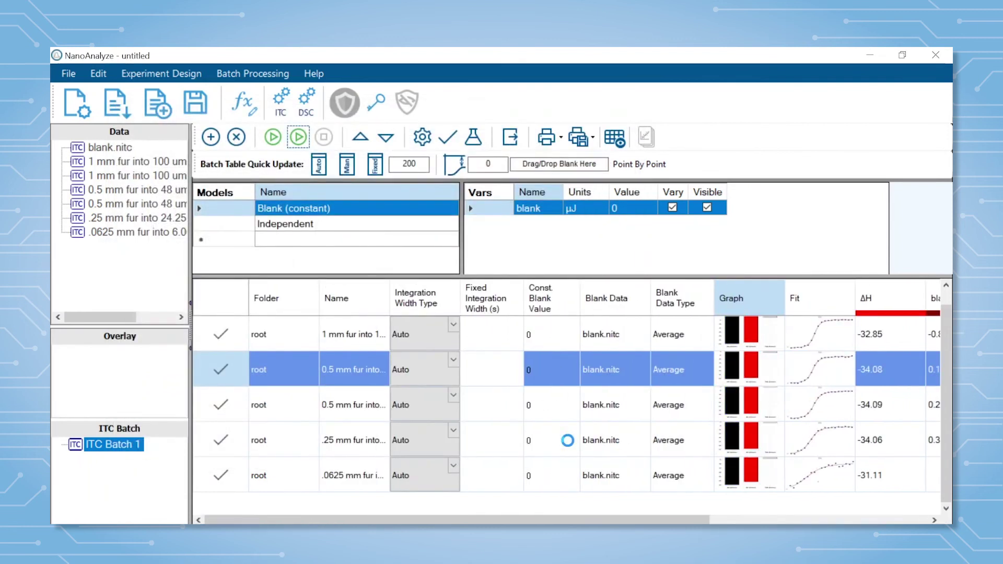
Store the current batch settings as defaults and show the jpeg bar-graph save options.
{"action": "left_click", "coordinate": [447, 138]}
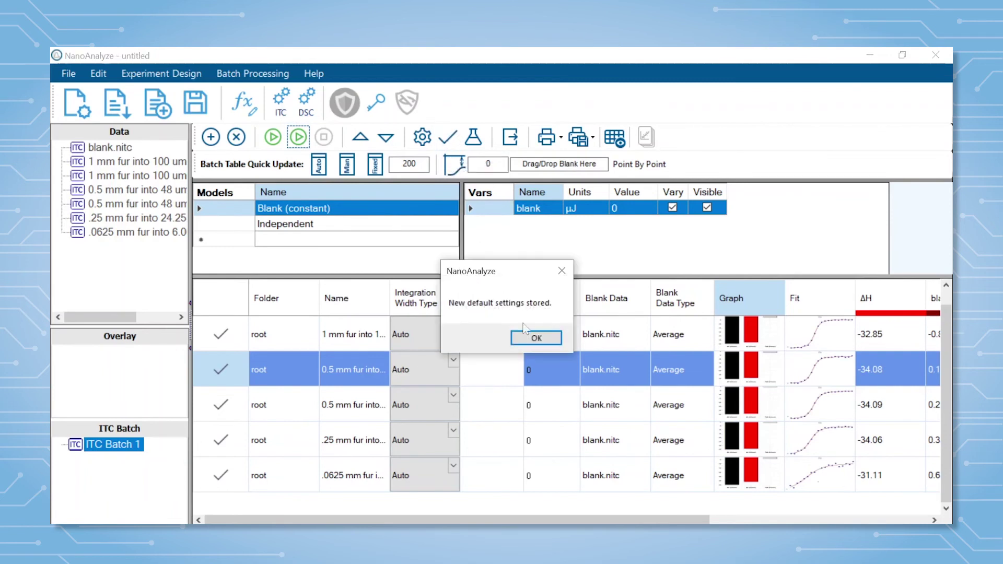
{"action": "left_click", "coordinate": [534, 340]}
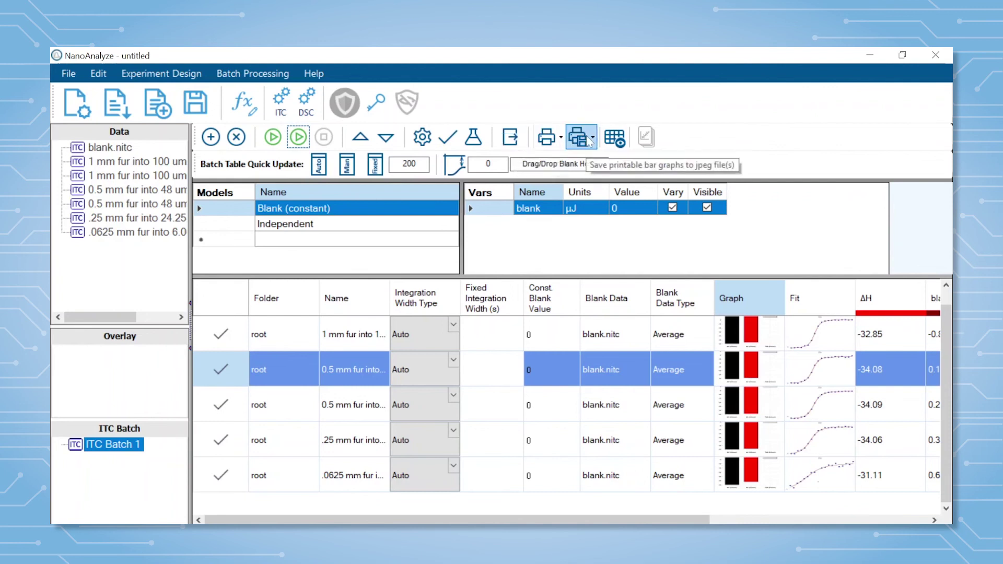
{"action": "left_click", "coordinate": [594, 139]}
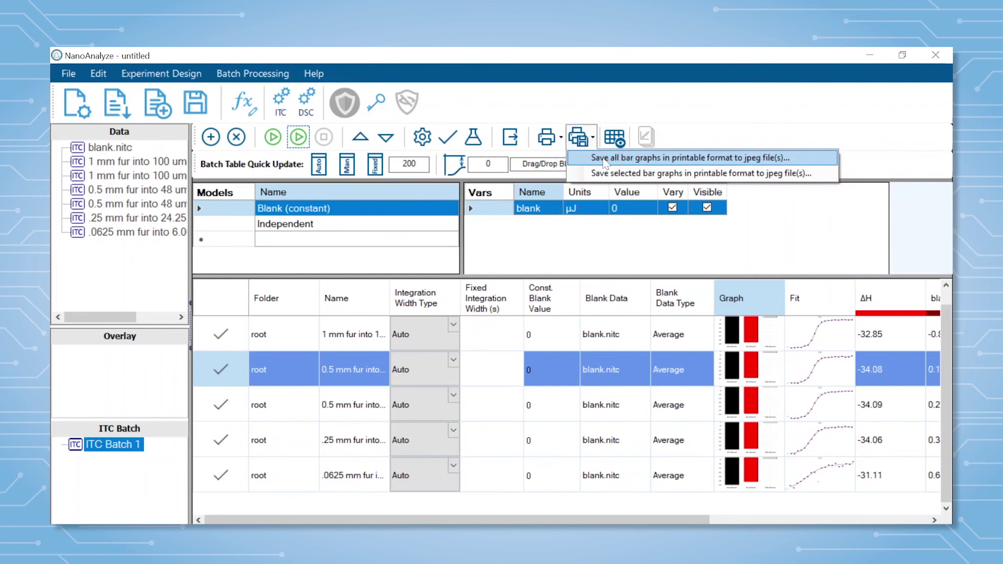